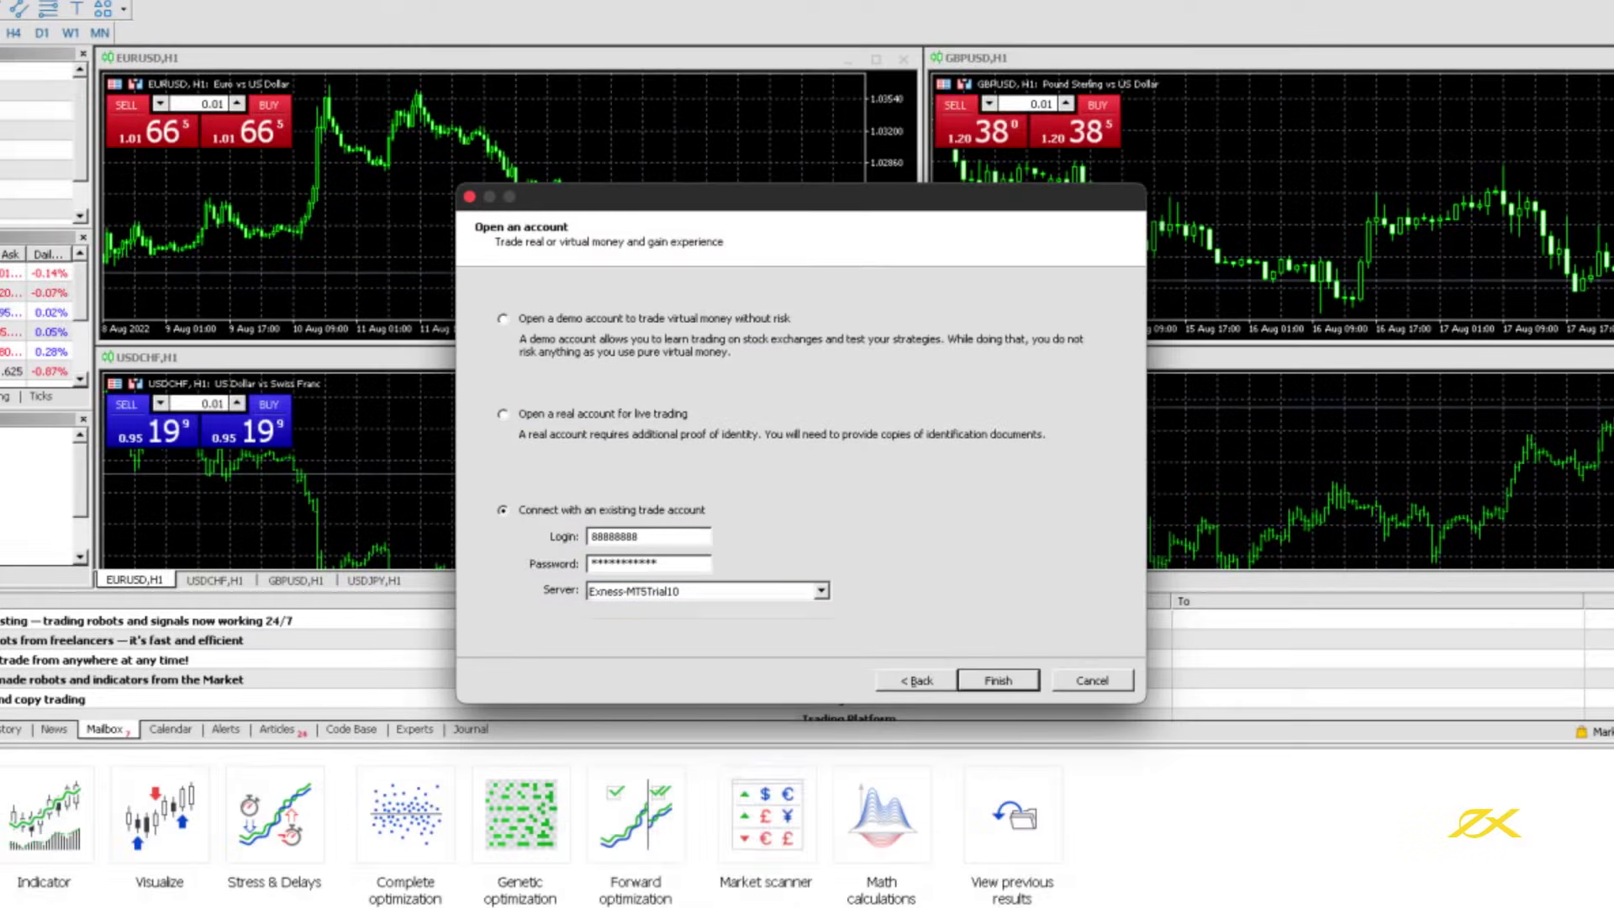
Step: Open the Server dropdown to list the Exness trial and real servers
left_click(820, 590)
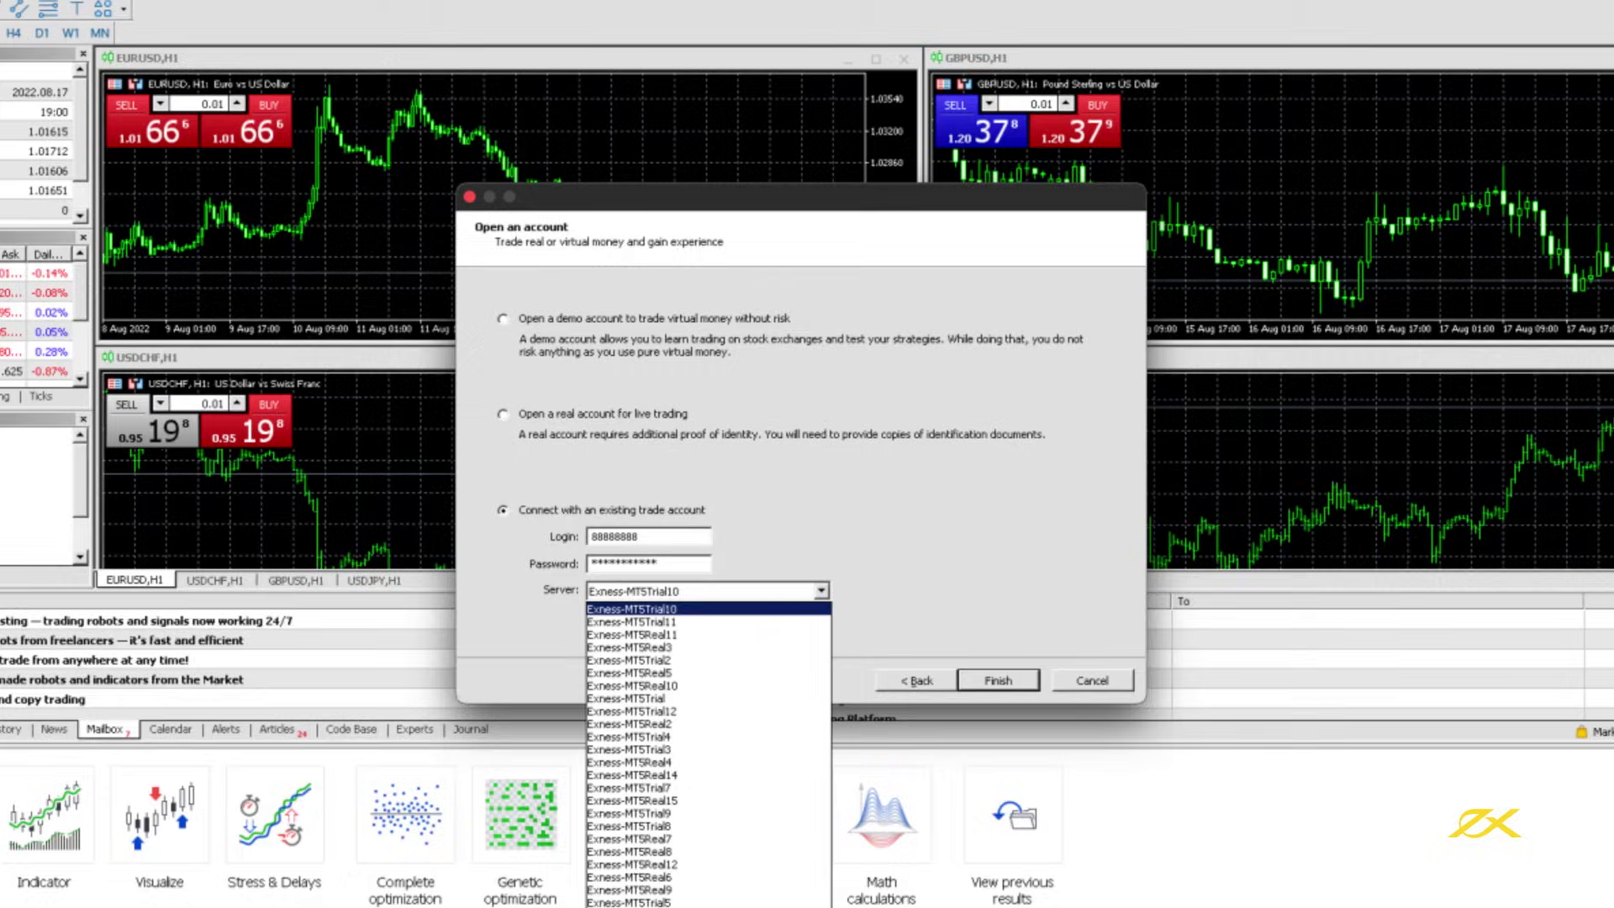